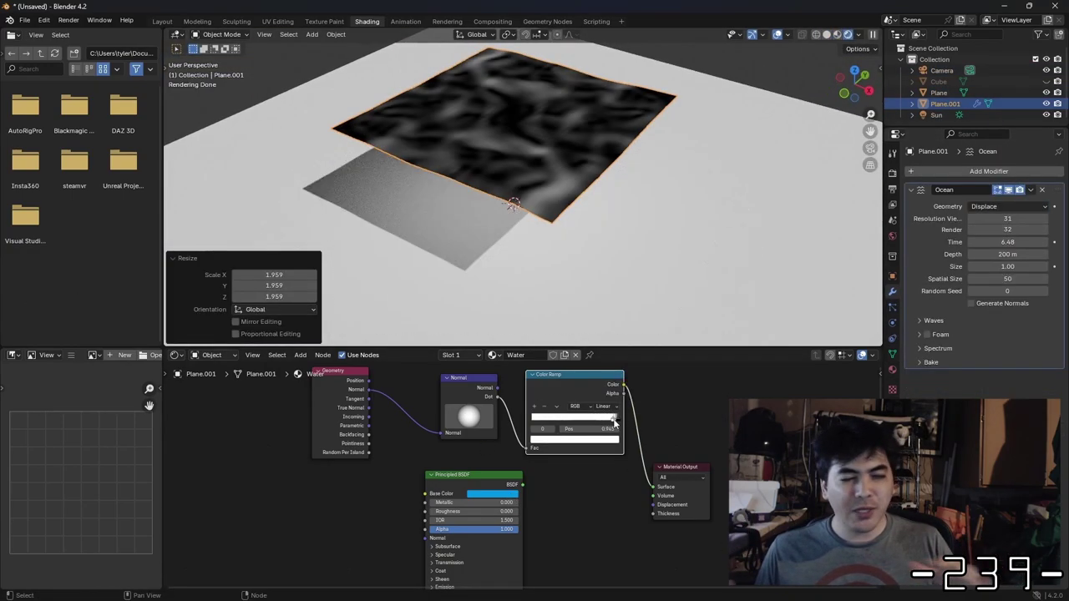
Insert a Mix Shader on the Water link and feed a Transparent BSDF into it.
key("shift+a")
type("mix")
key("Return")
left_click(609, 488)
key("shift+a")
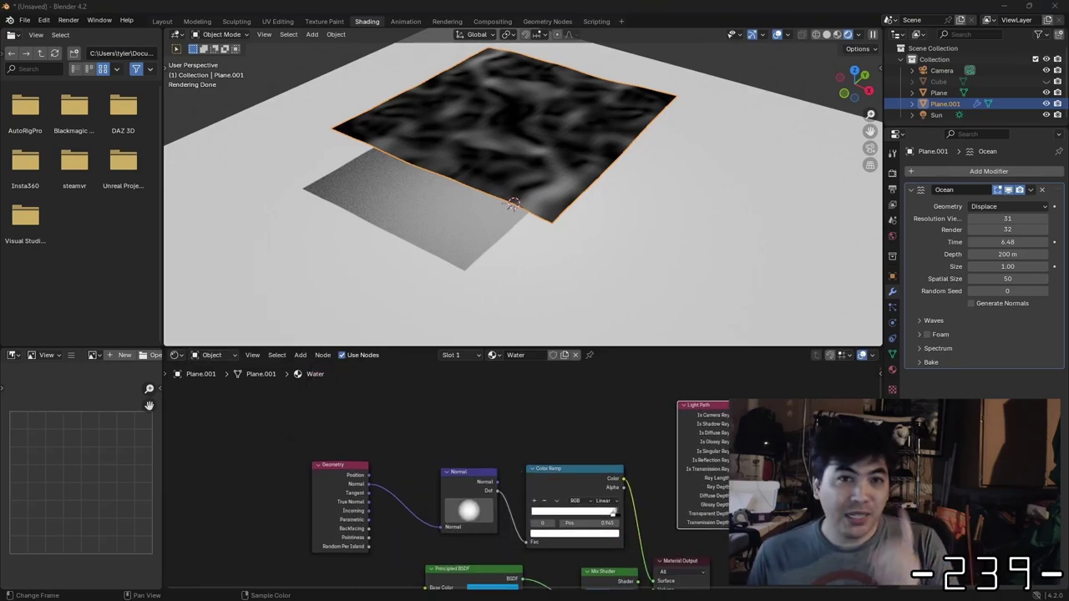
key("shift+a")
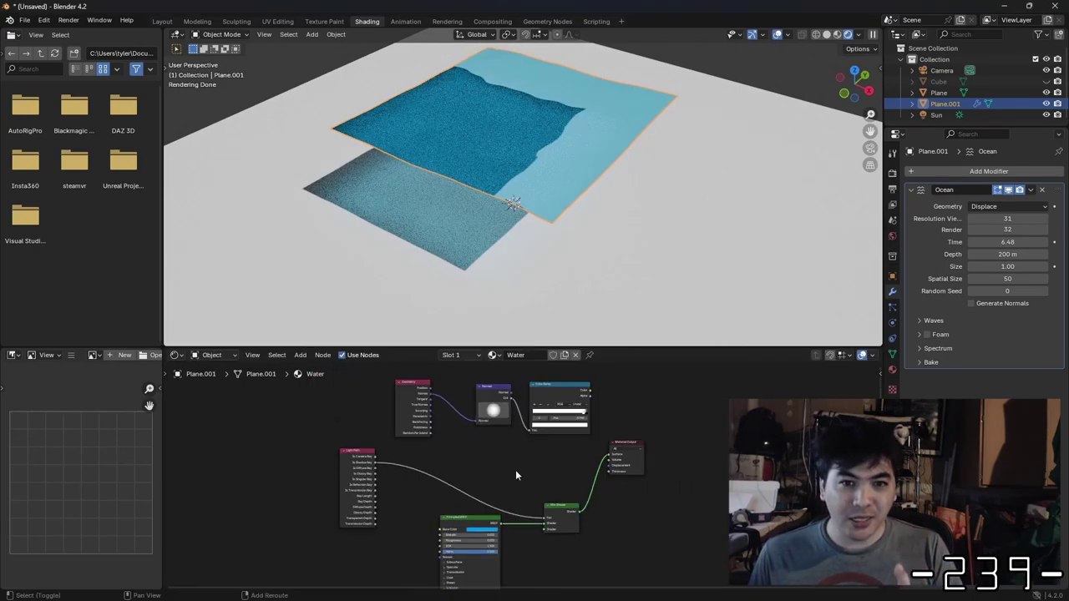
left_click(561, 455)
scroll(491, 524, "down", 3)
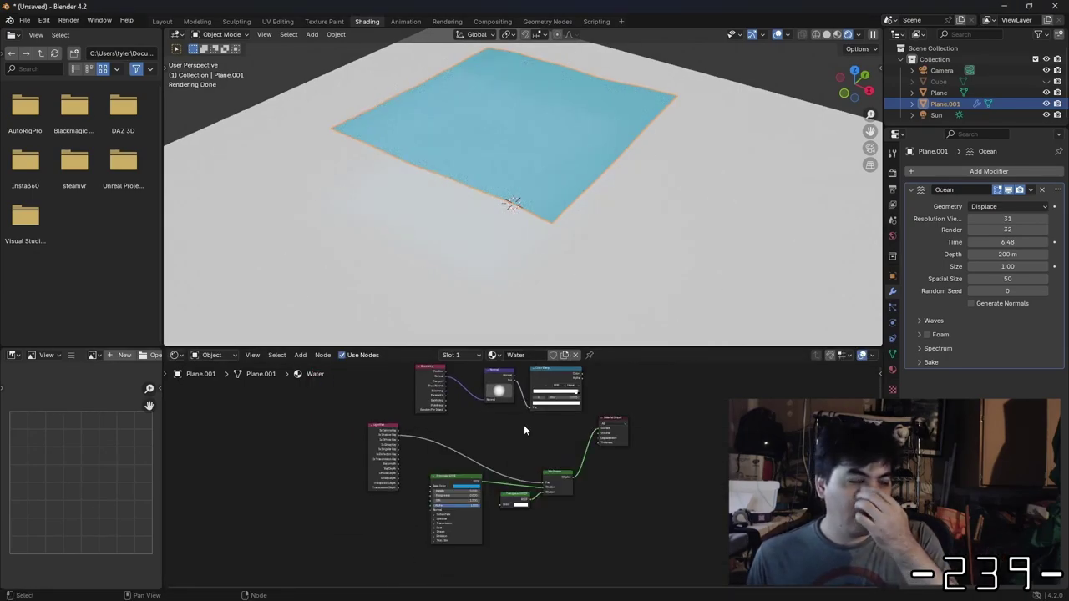
Add a Multiply Mix node driven by the Light Path output, then duplicate the Mix Shader.
key("shift+a")
type("mix")
key("Return")
scroll(535, 451, "up", 3)
left_click_drag(258, 487, 429, 510)
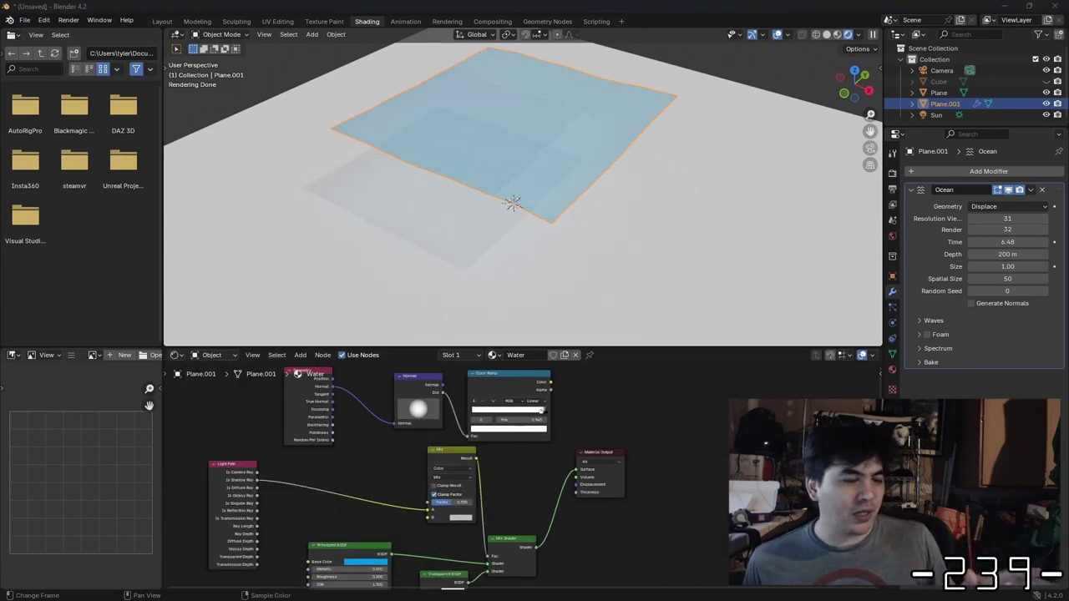
left_click(440, 447)
left_click(450, 467)
key("shift+d")
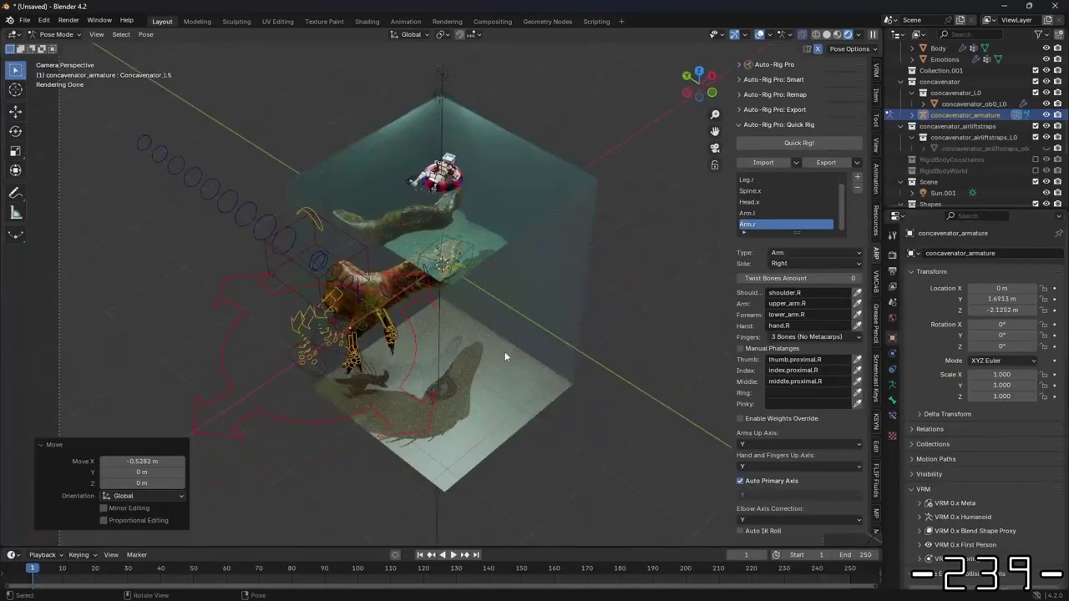
Use an hdr.png Environment Texture as the world colour, then view through the camera without overlays.
middle_click_drag(505, 357, 468, 334)
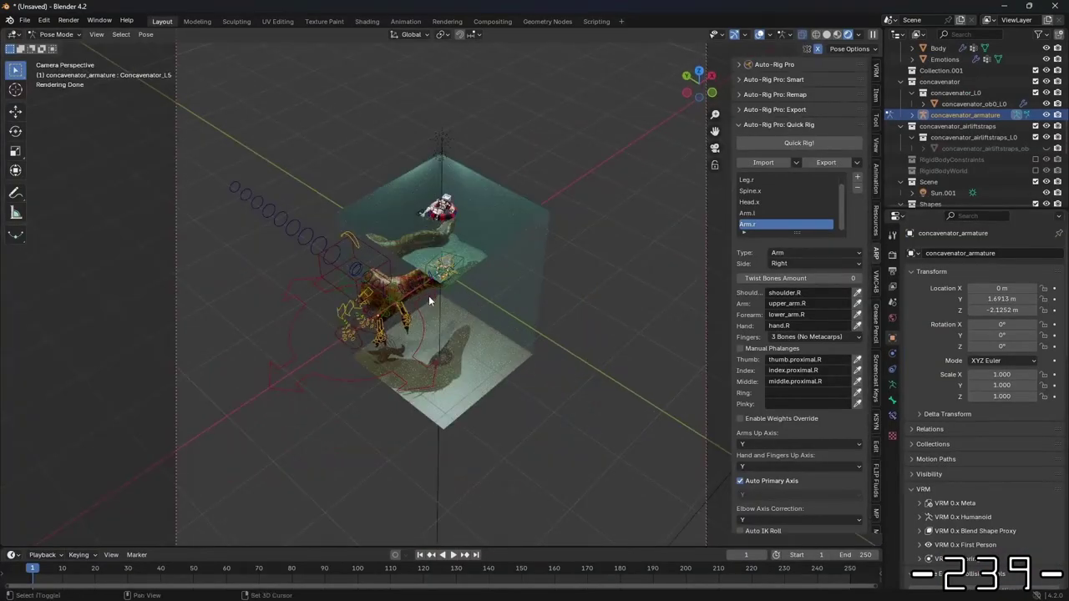
left_click(446, 305)
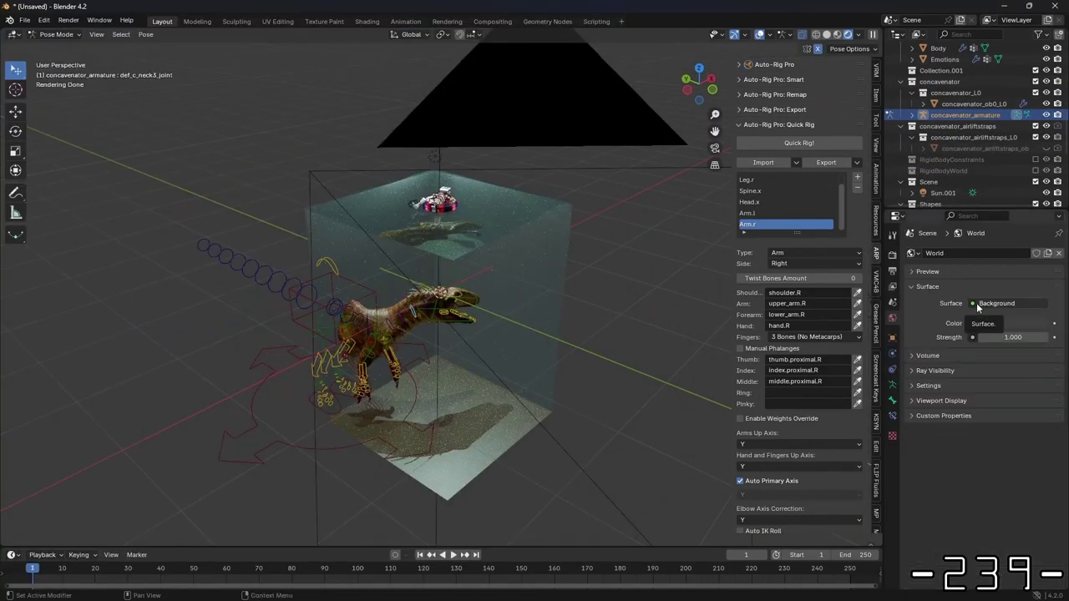
left_click(972, 323)
left_click(738, 371)
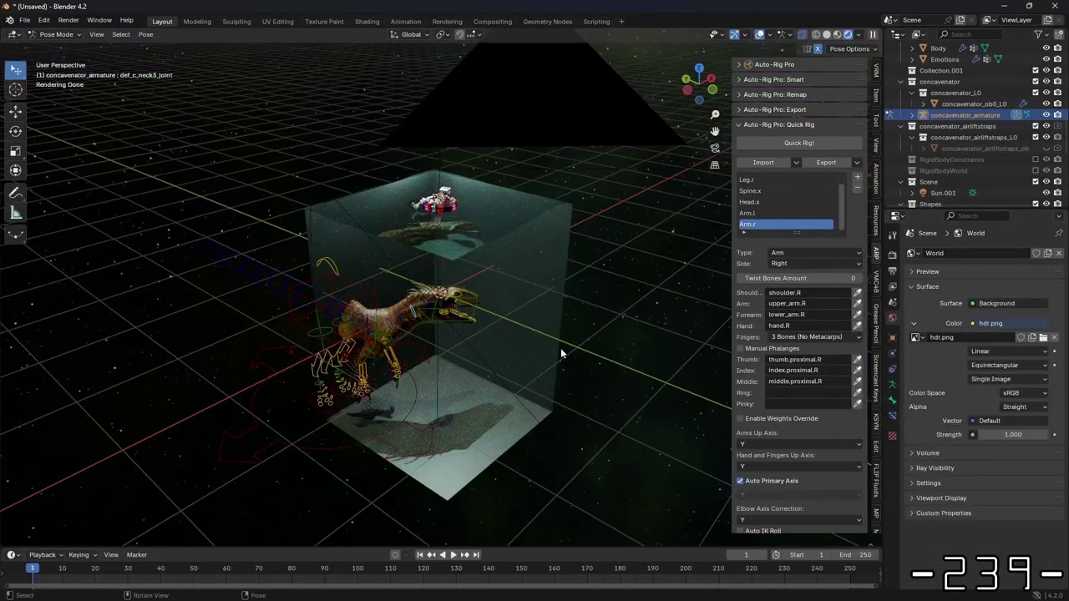
key("KP_0")
key("shift+alt+z")
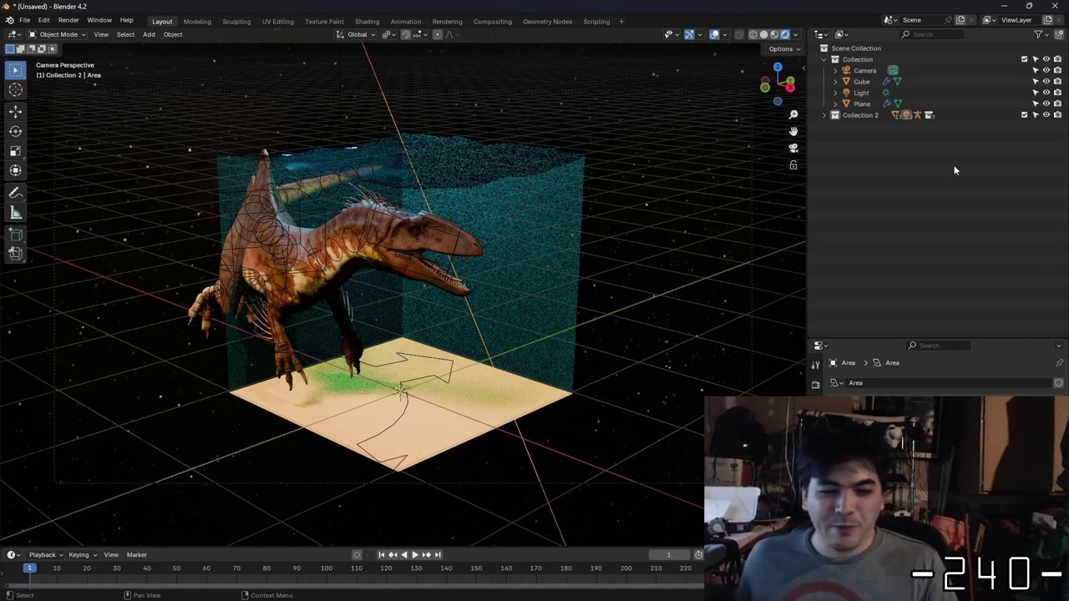
Turn on the Holdout restriction column from the outliner's Filter popover.
left_click(1039, 36)
left_click(1007, 71)
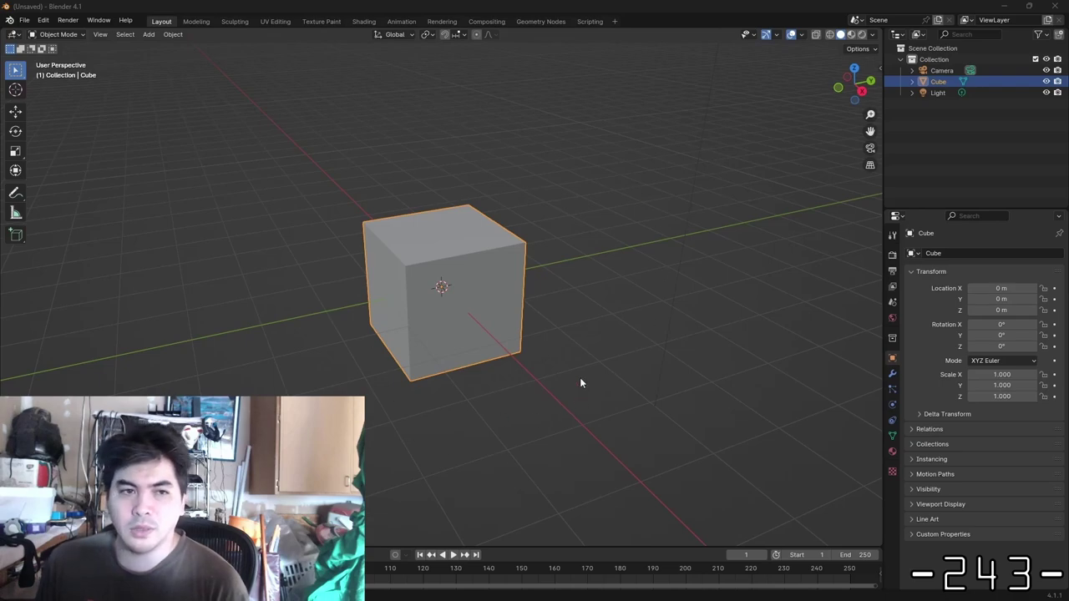
Tick Backface Culling in the cube's material settings, leaving Blend and Shadow Mode on Opaque.
left_click(892, 452)
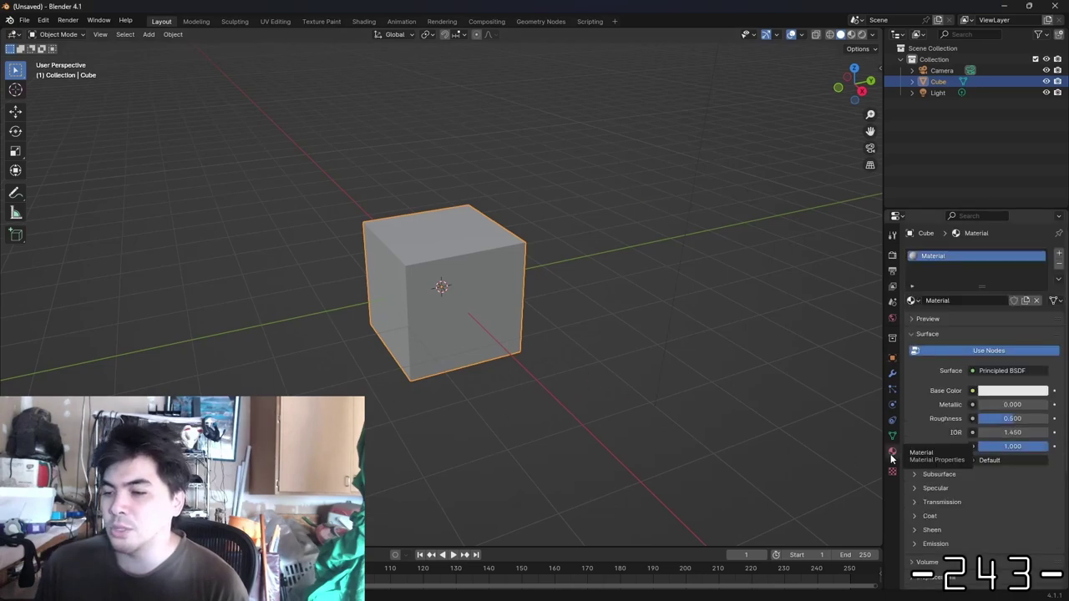
scroll(931, 369, "down", 3)
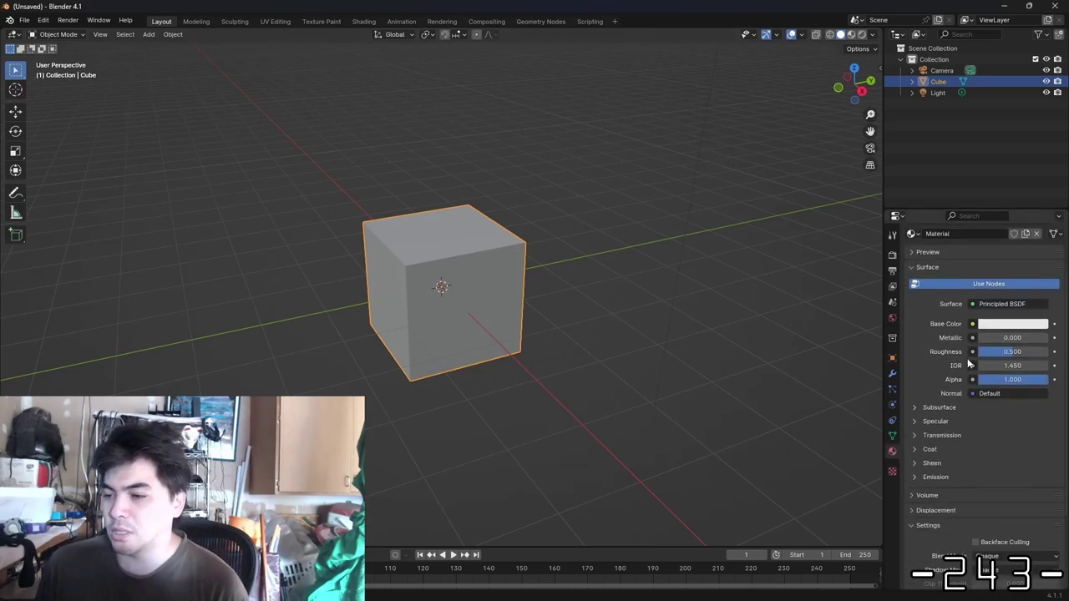
scroll(982, 493, "down", 3)
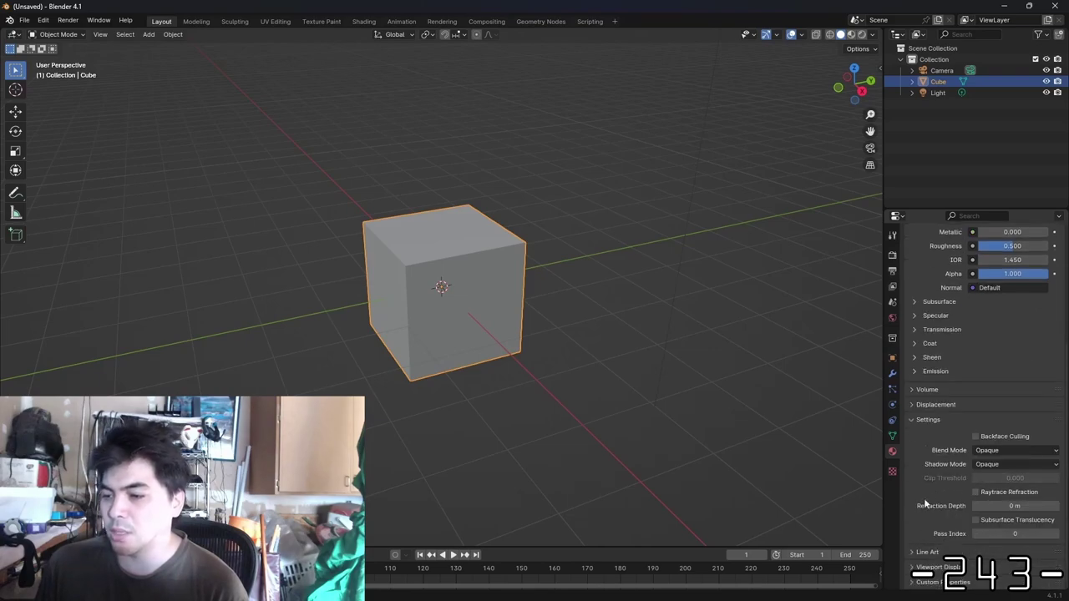
left_click(976, 436)
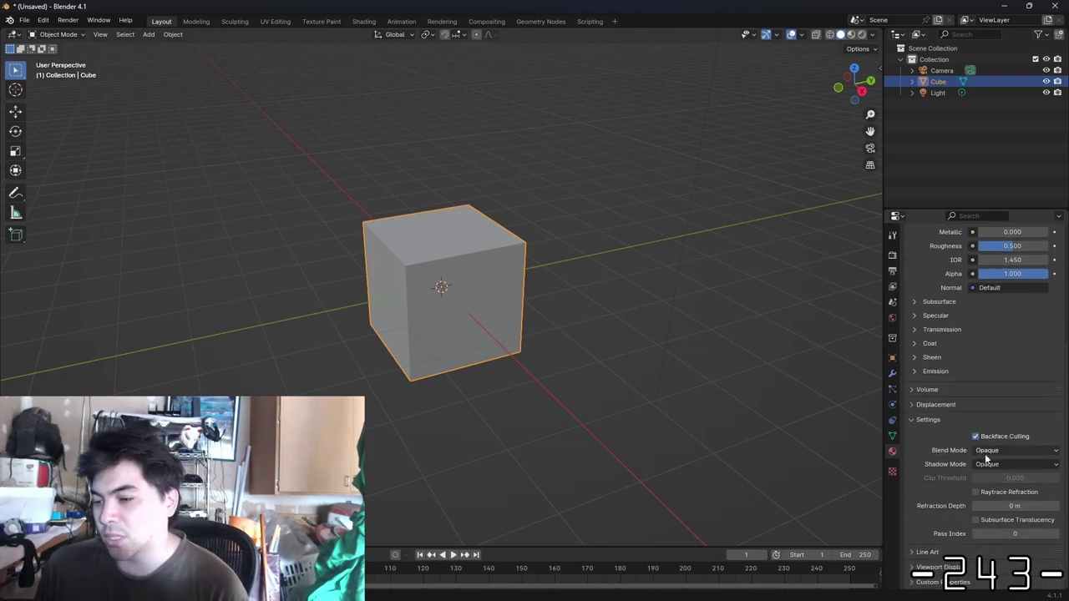
left_click(988, 451)
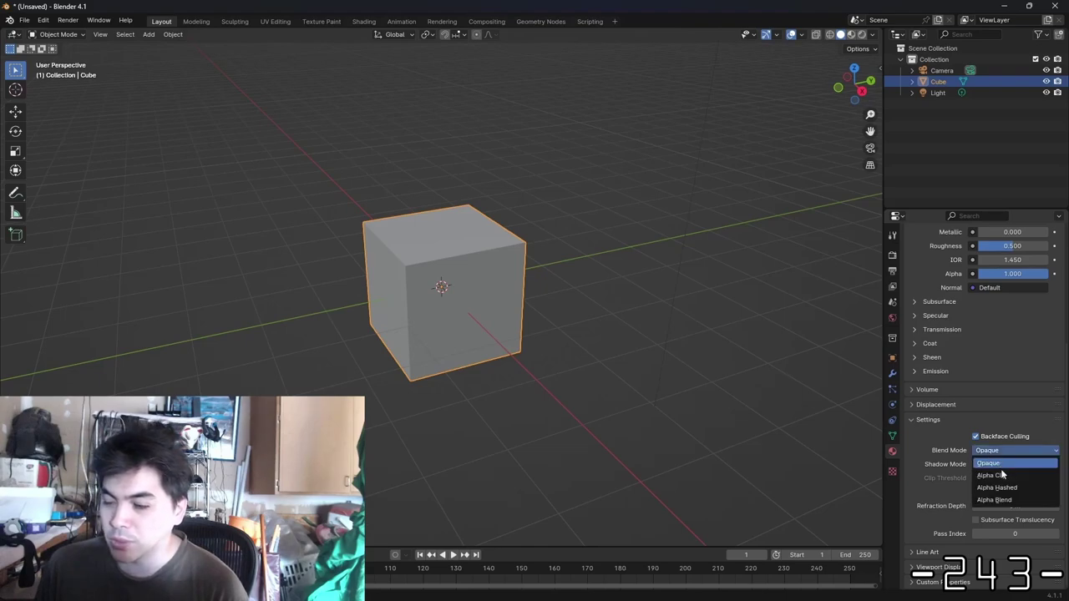
left_click(992, 461)
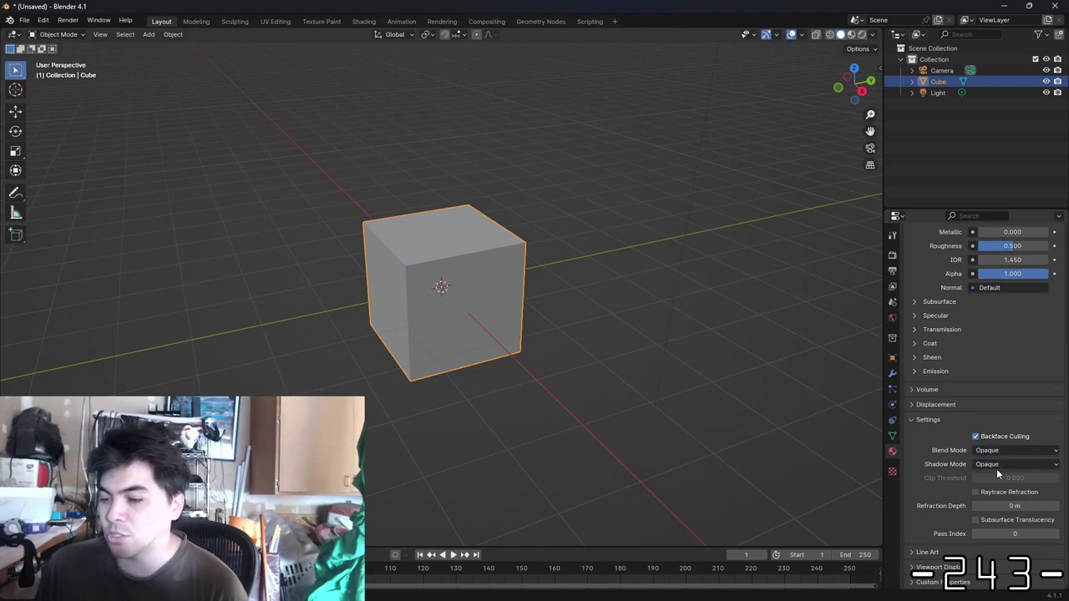
left_click(996, 467)
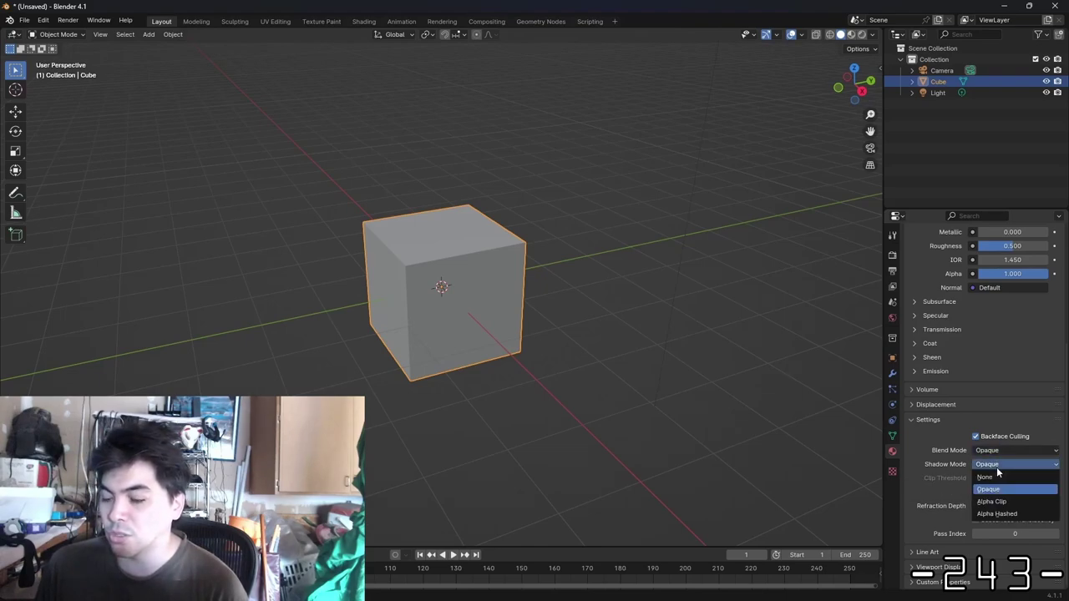
left_click(943, 463)
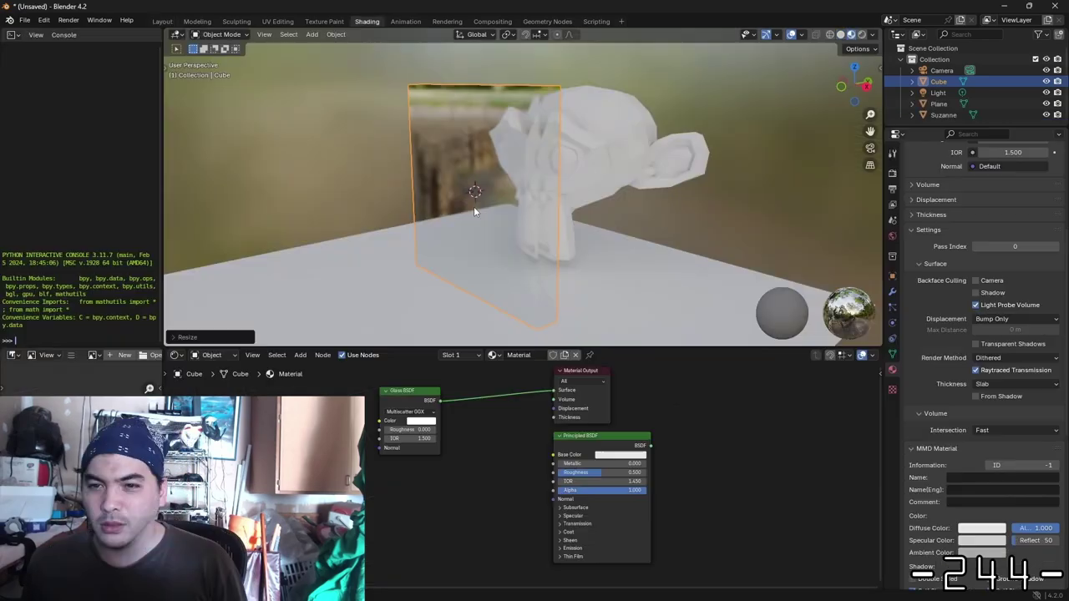
Orbit the viewport around Suzanne and the glass pane.
mouse_move(473, 206)
middle_mouse_down()
mouse_move(591, 207)
mouse_move(489, 200)
middle_mouse_up()
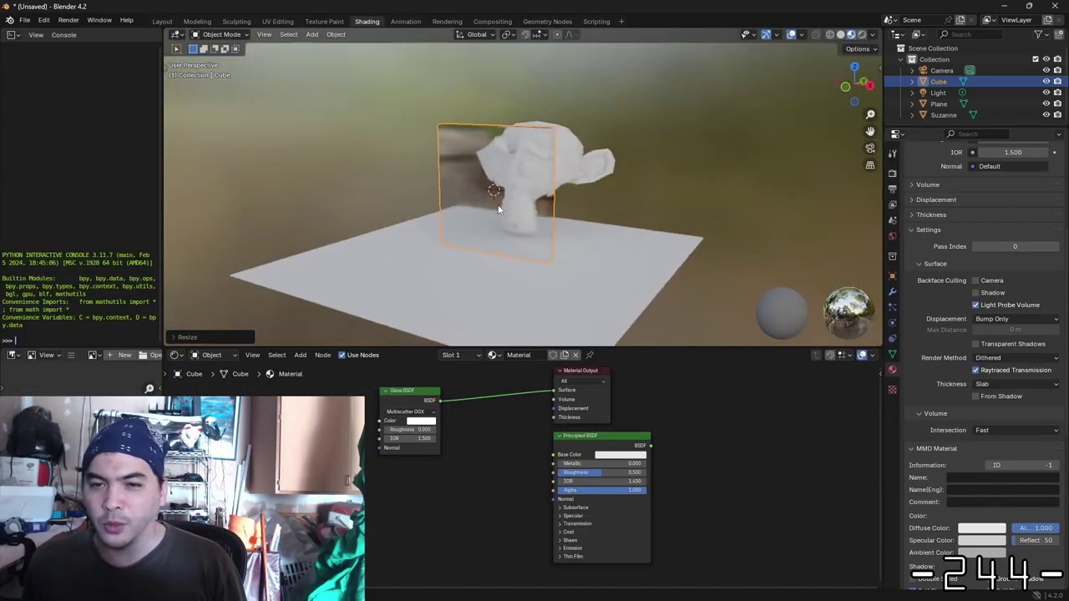